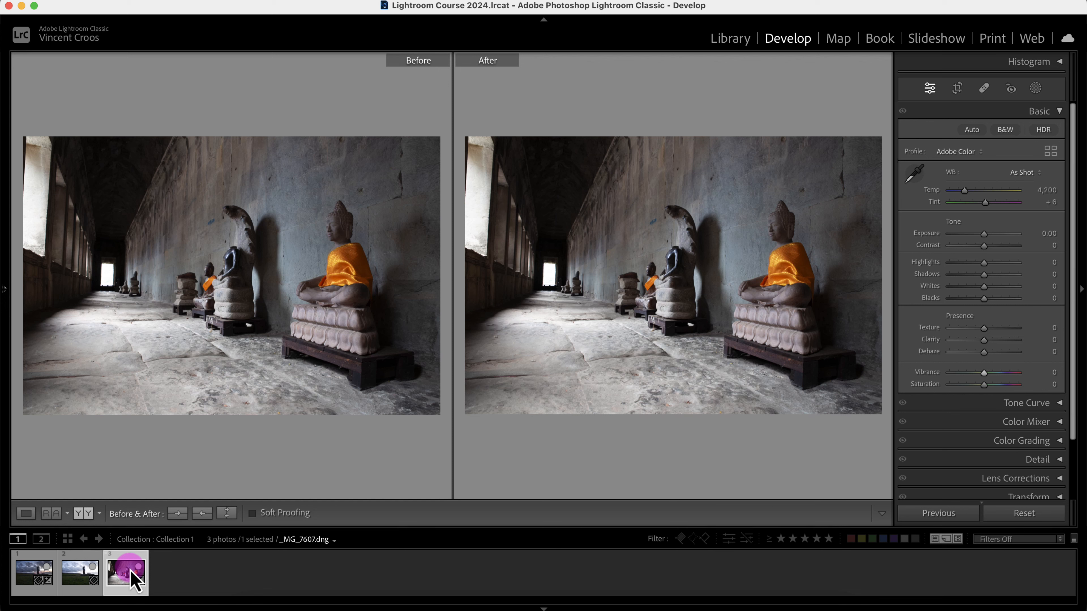
Create two virtual copies of the third photo, _MG_7607.dng.
right_click(137, 582)
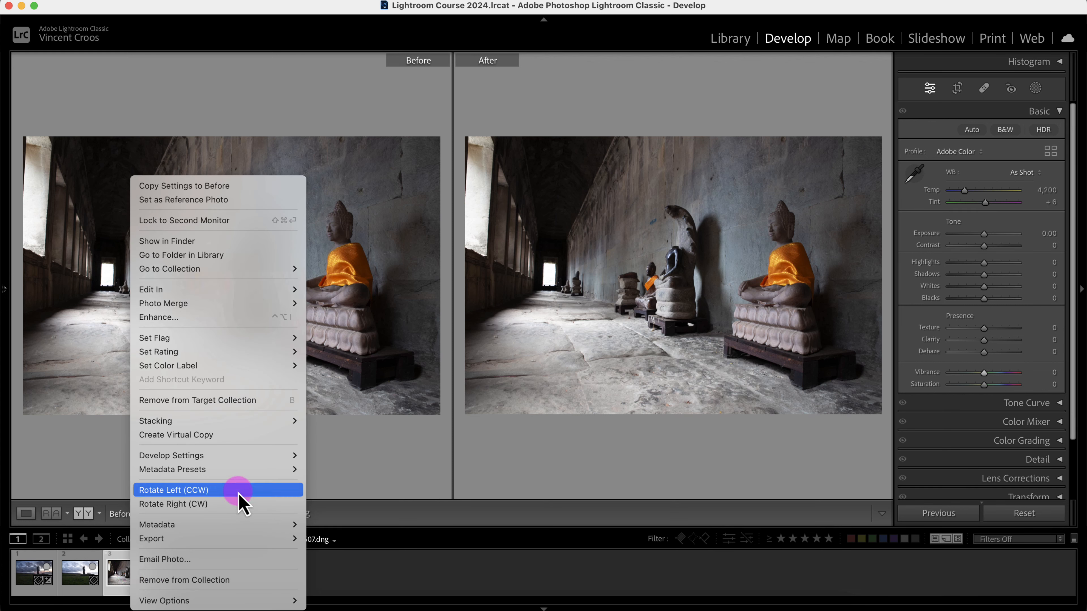
click(252, 435)
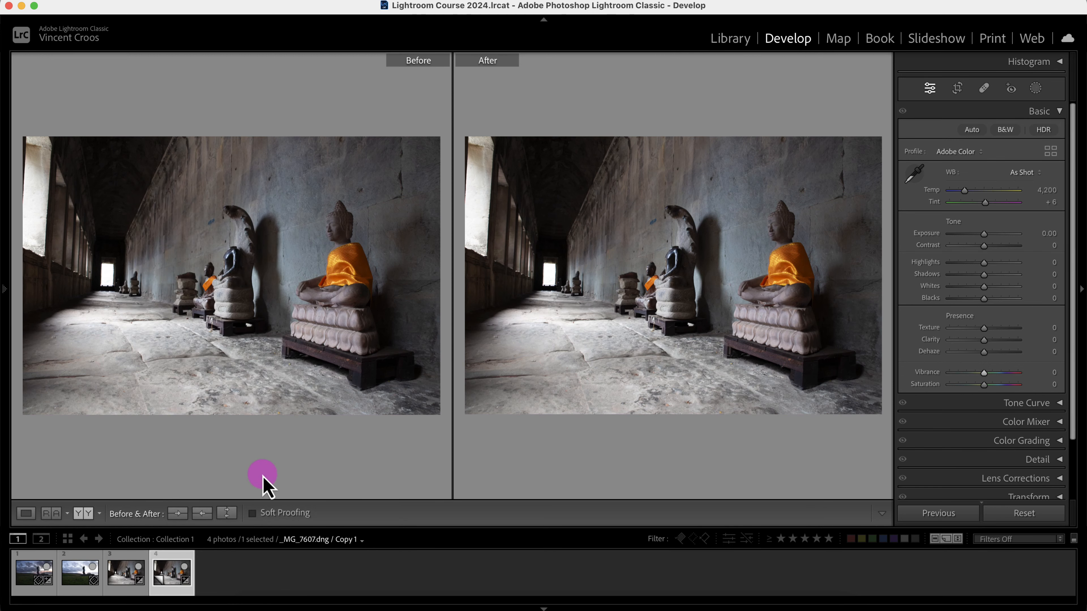
right_click(171, 571)
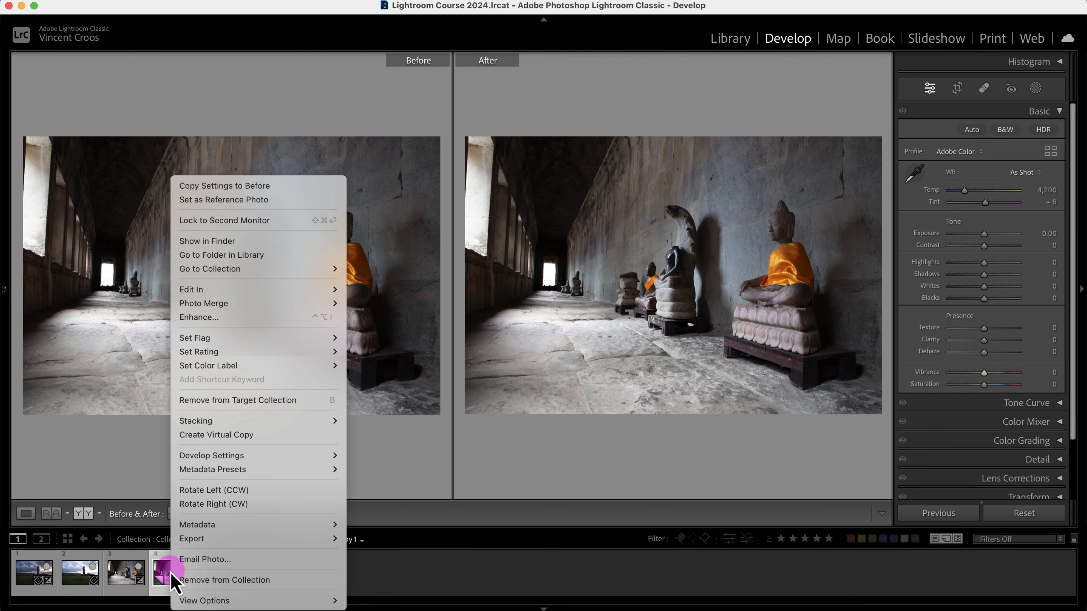
click(291, 438)
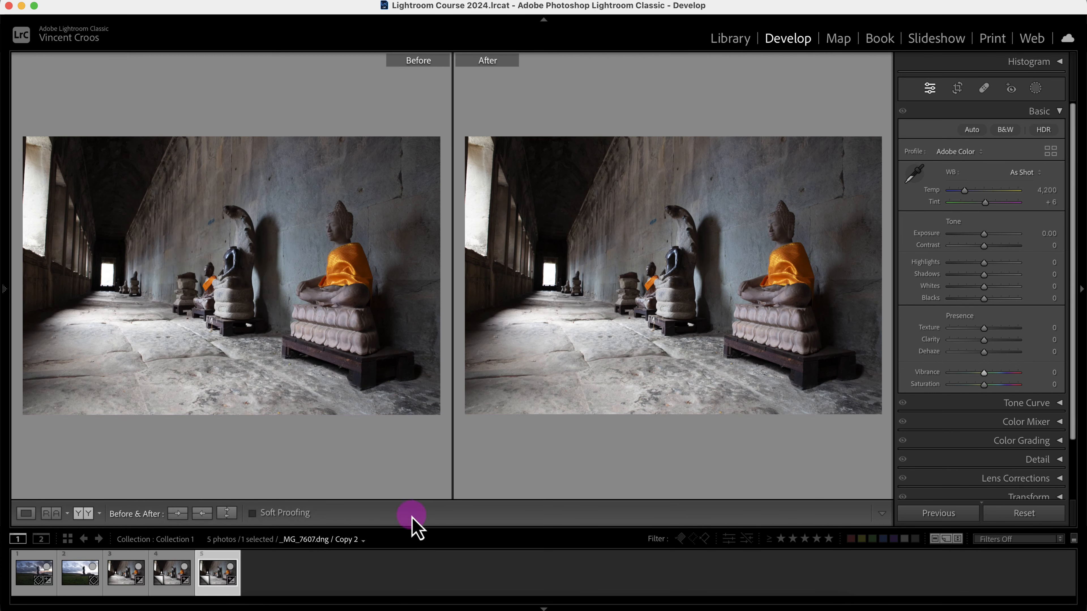
Raise Vibrance to +100 on the first virtual copy and Saturation to its maximum on the second.
click(172, 574)
drag(984, 373, 1018, 372)
click(218, 573)
drag(984, 385, 1018, 385)
Compare the original temple photo with its vibrance copy and its saturation copy one after another.
click(126, 574)
click(172, 575)
click(218, 575)
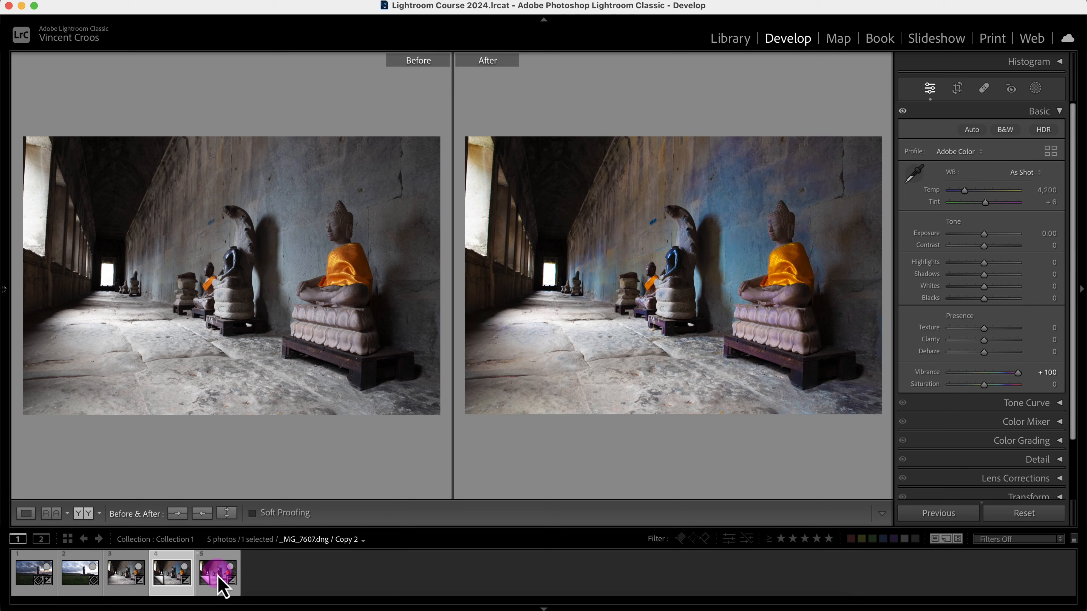
click(121, 572)
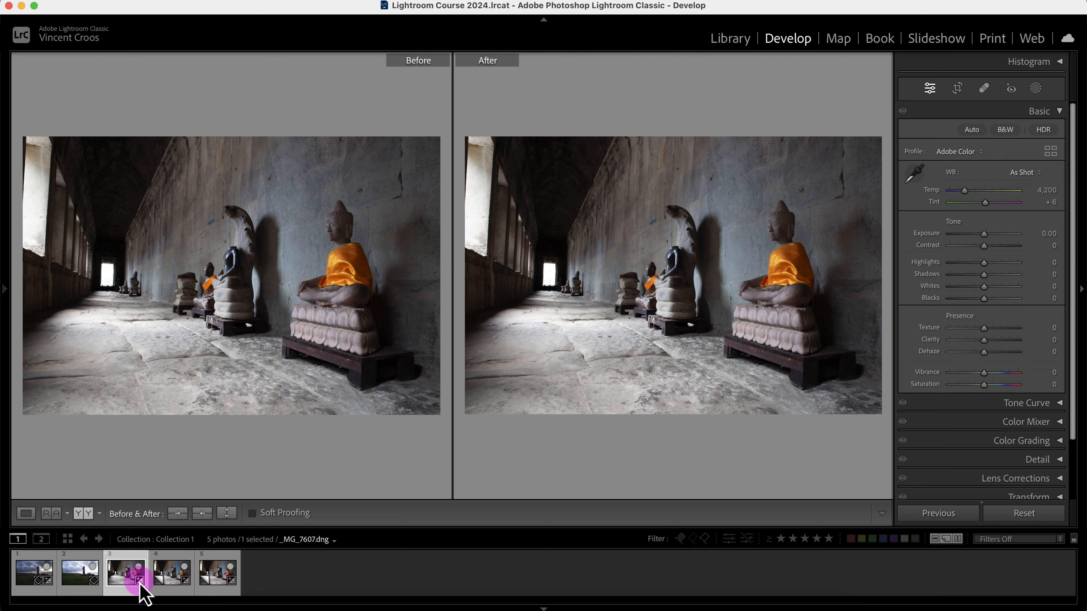
click(168, 586)
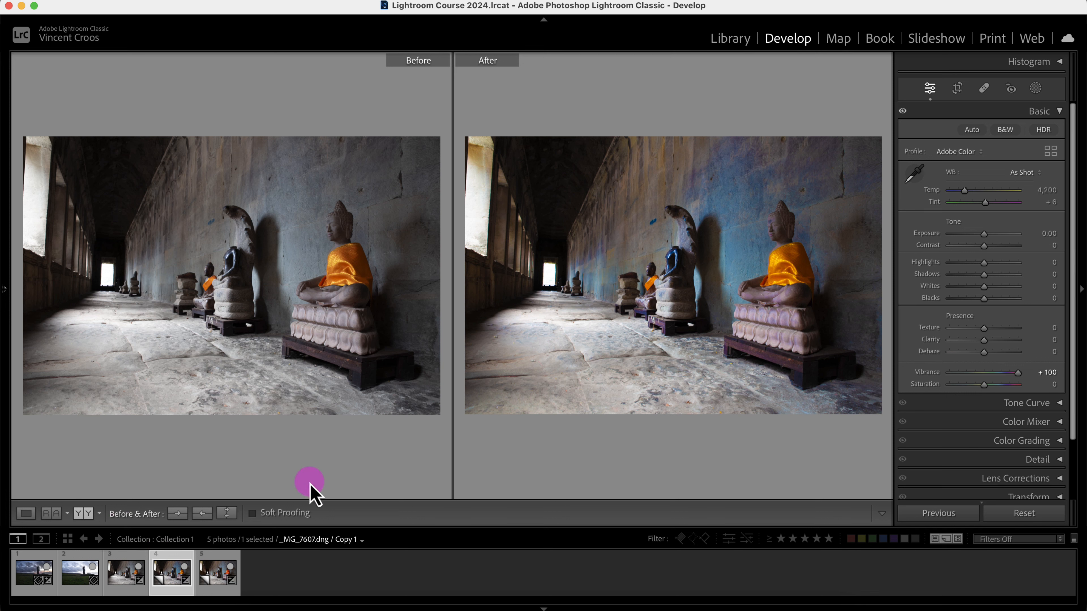
Show the original photo and its two virtual copies together in the Library's Survey view.
key(g)
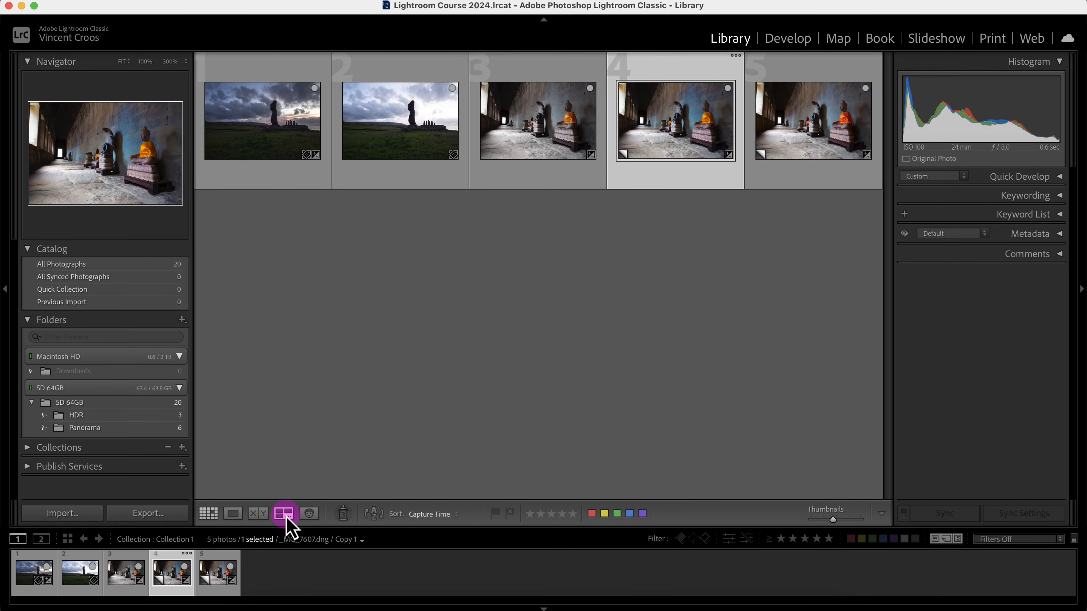
click(283, 513)
click(130, 591)
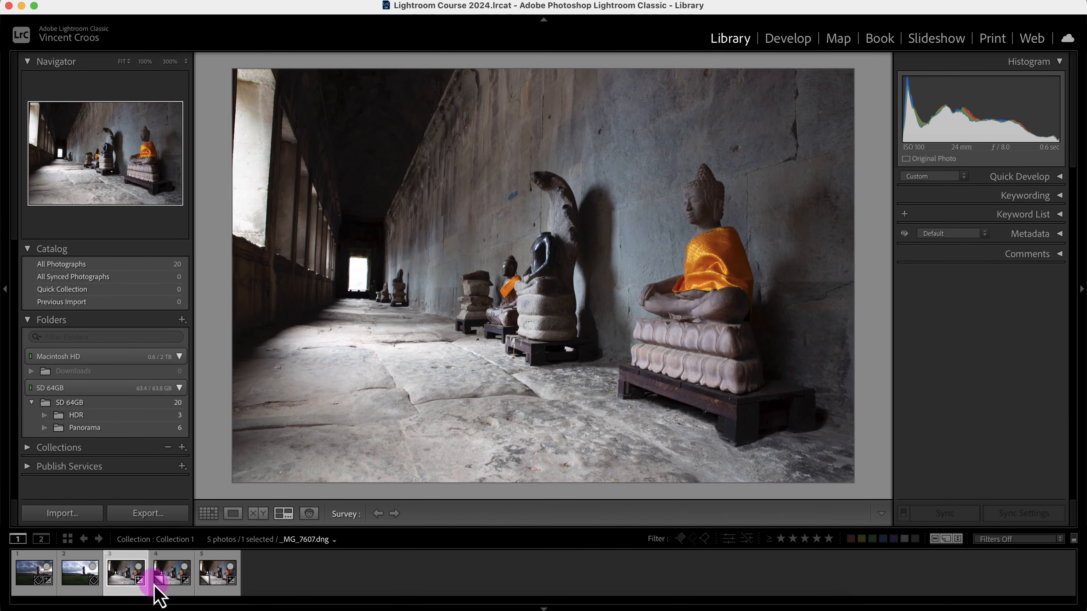
super+click(174, 575)
super+click(220, 576)
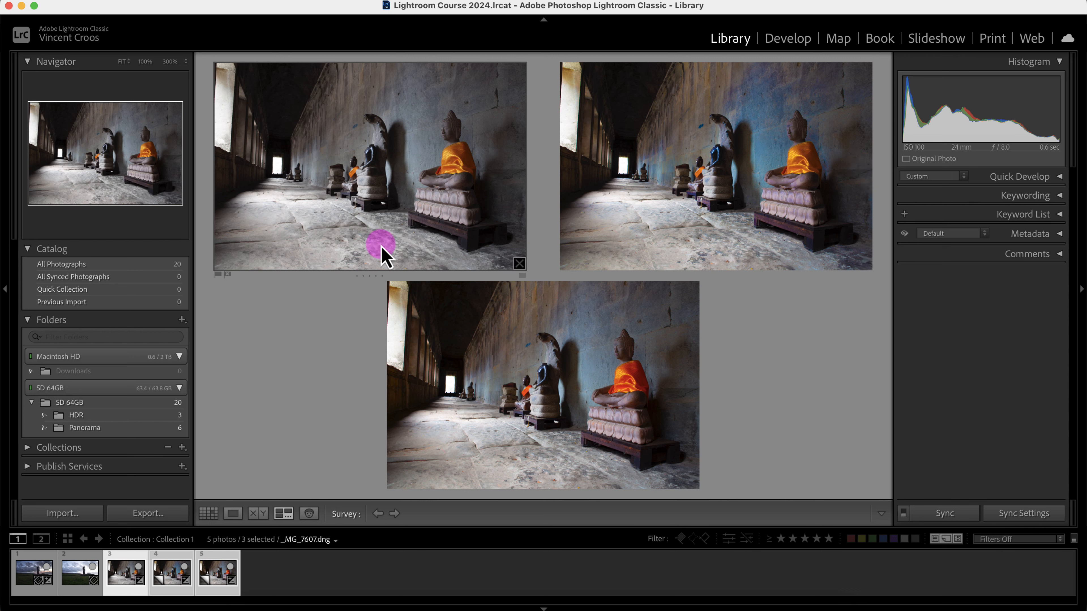
Open the original _MG_7607.dng in the Develop module as a single large image.
double_click(384, 256)
key(d)
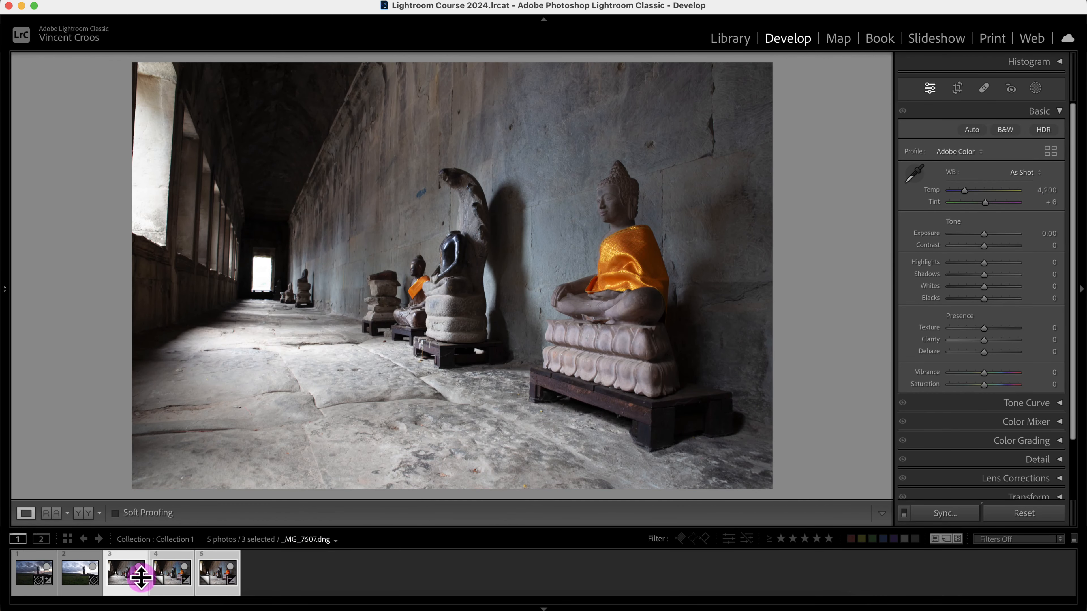
click(127, 584)
Try a Vibrance change on the original photo, reset it, and set Saturation to +30.
drag(943, 373, 988, 373)
double_click(987, 373)
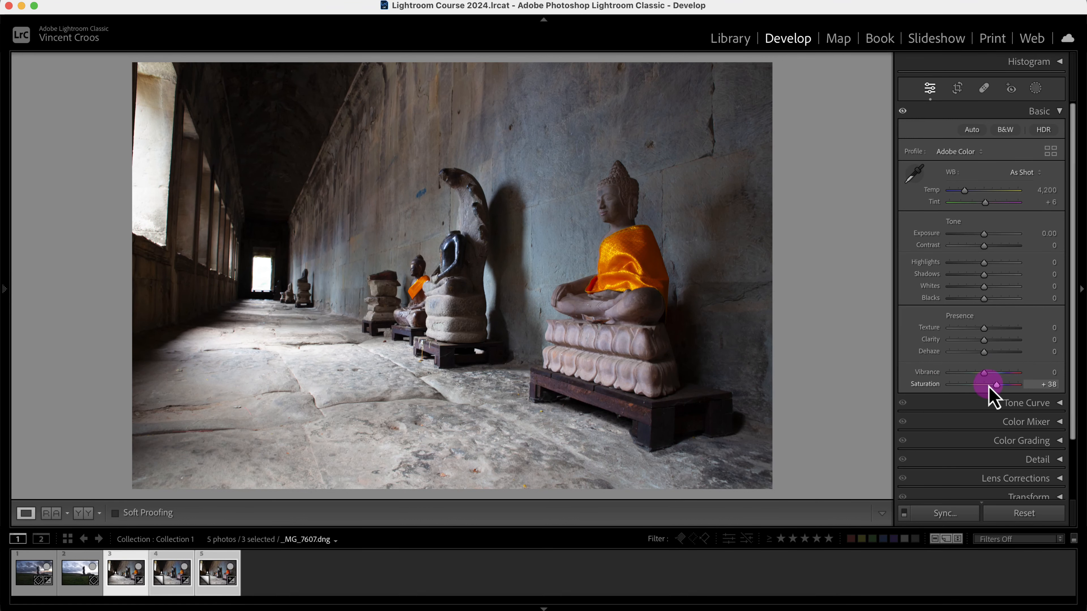
drag(998, 386, 995, 384)
click(806, 347)
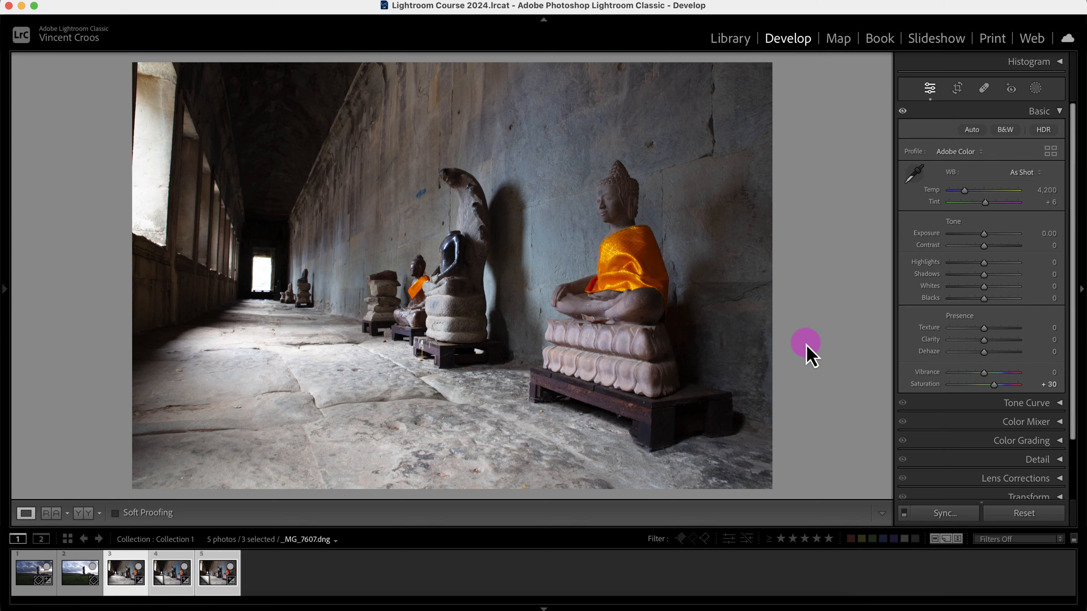
Compare the original photo's before and after versions to judge the effect of the saturation boost.
key(backslash)
key(backslash)
key(backslash)
key(backslash)
key(backslash)
key(backslash)
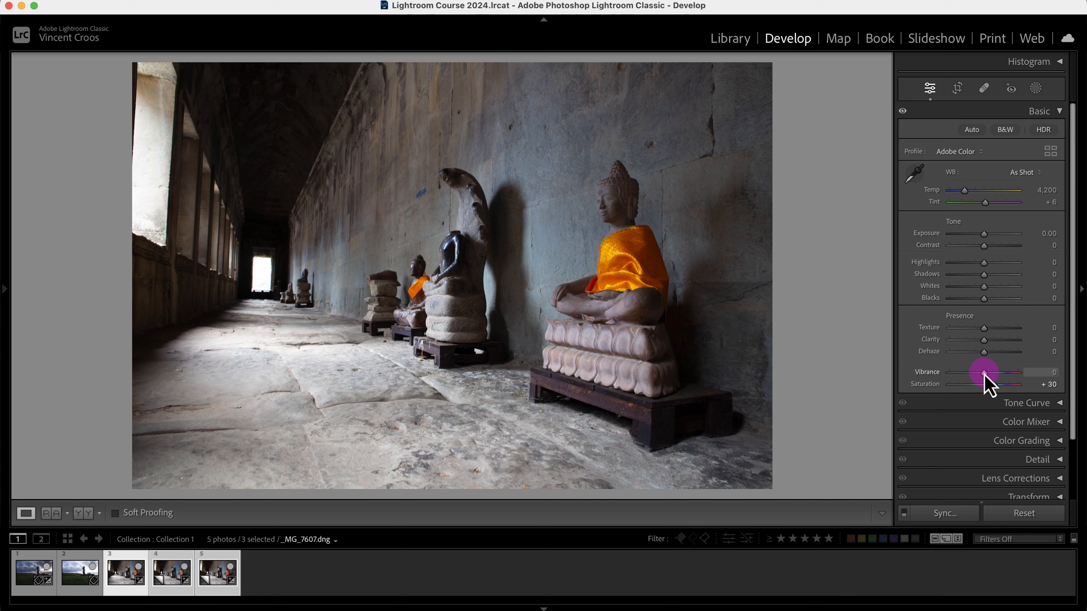
Try Vibrance −100 combined with Saturation +100 on the original photo, and reset both settings to their defaults.
drag(983, 373, 943, 376)
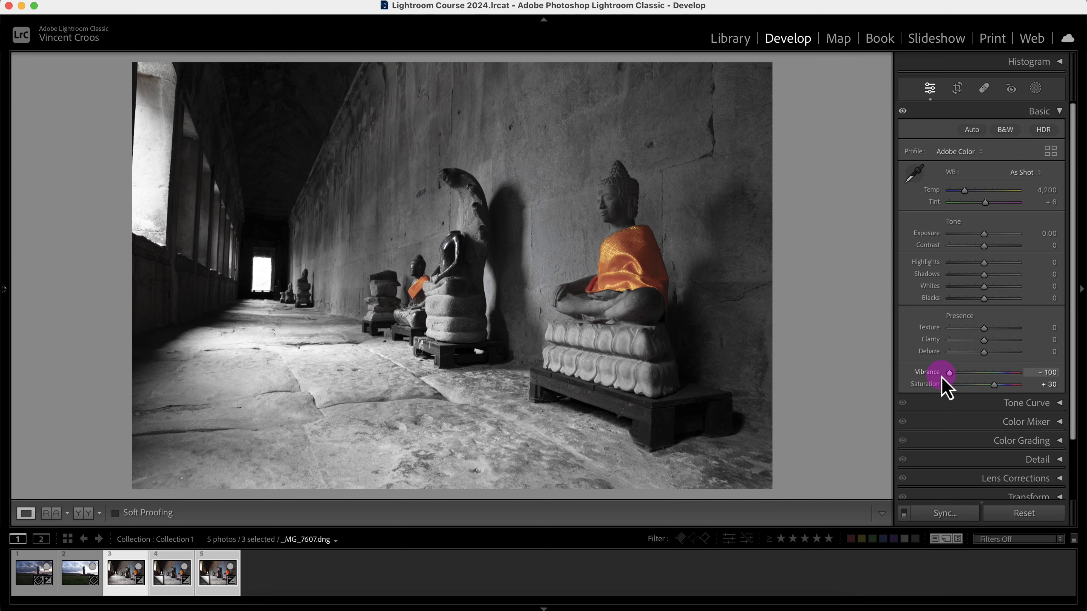
drag(993, 384, 1049, 388)
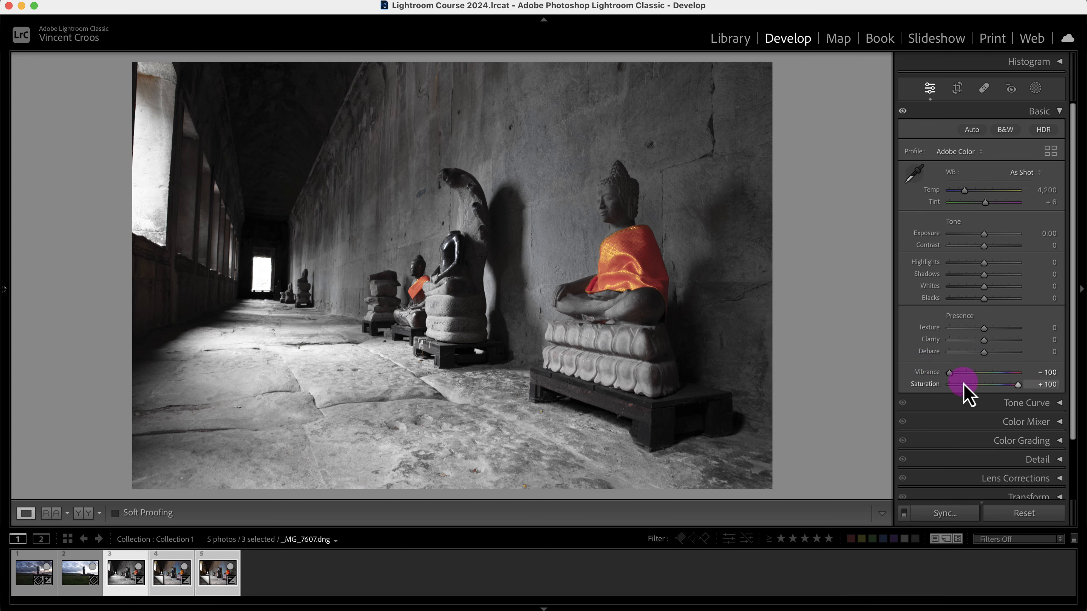
double_click(950, 374)
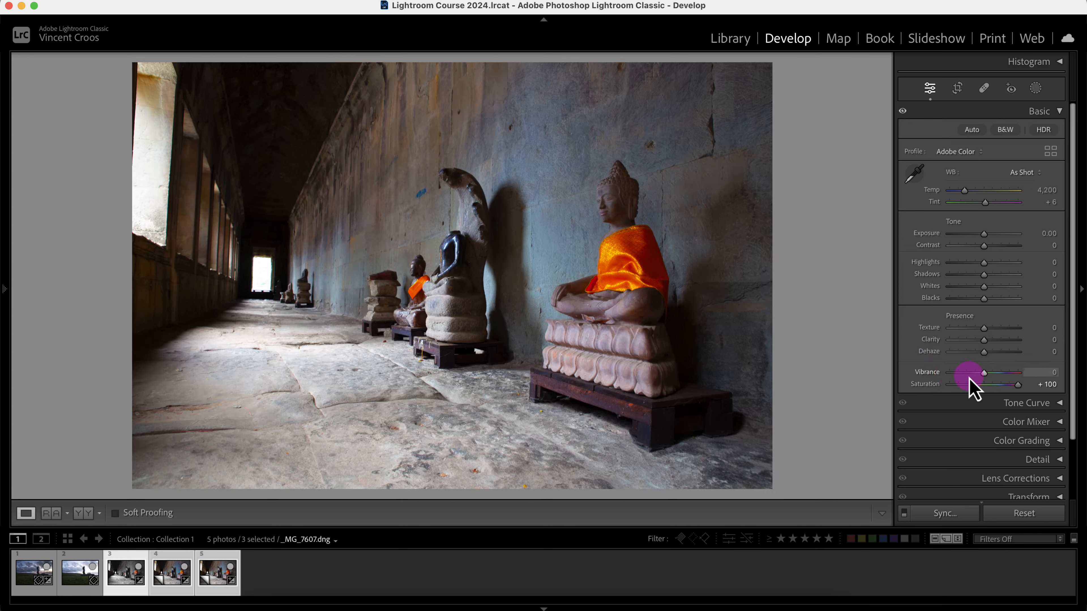
double_click(1018, 385)
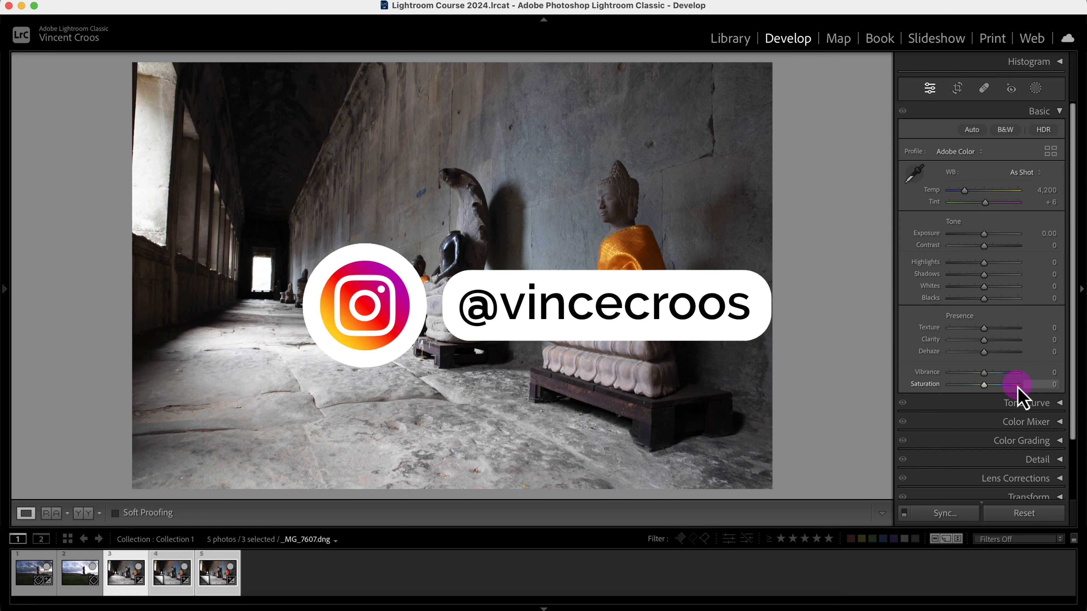